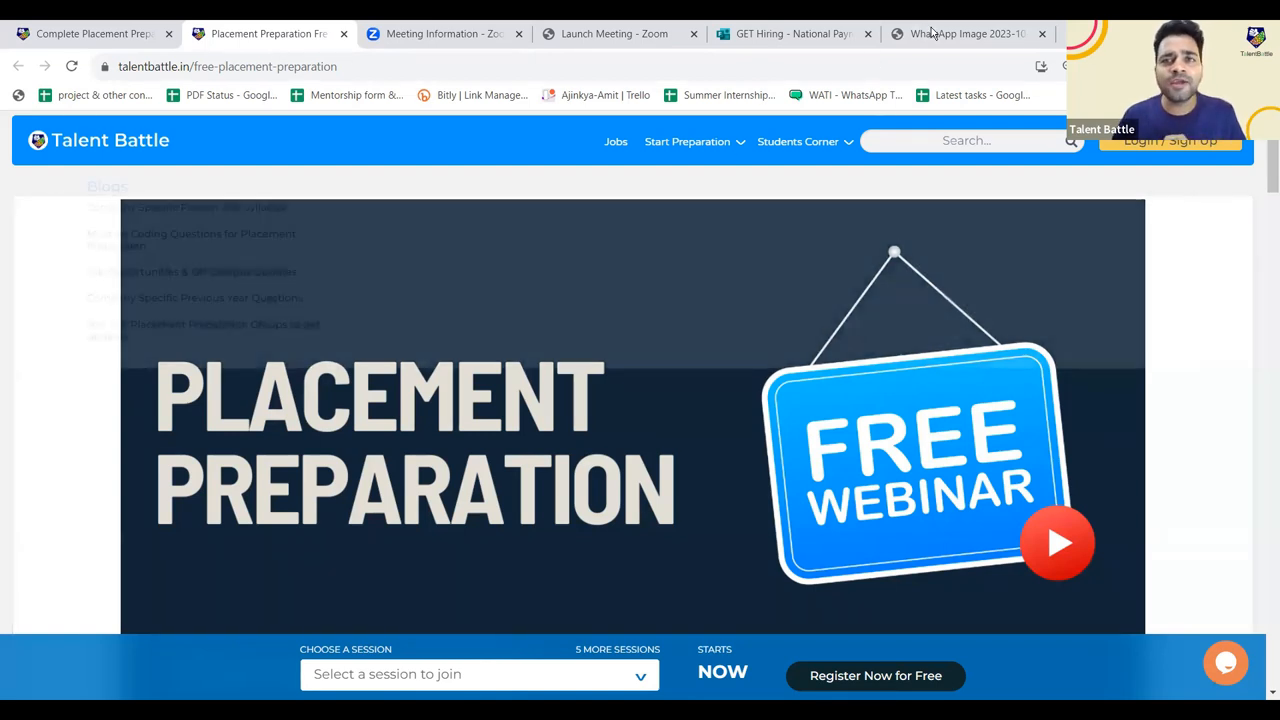
Step: Switch to the NPCI GET Hiring poster listing locations, eligibility and the two-round evaluation
left_click(795, 33)
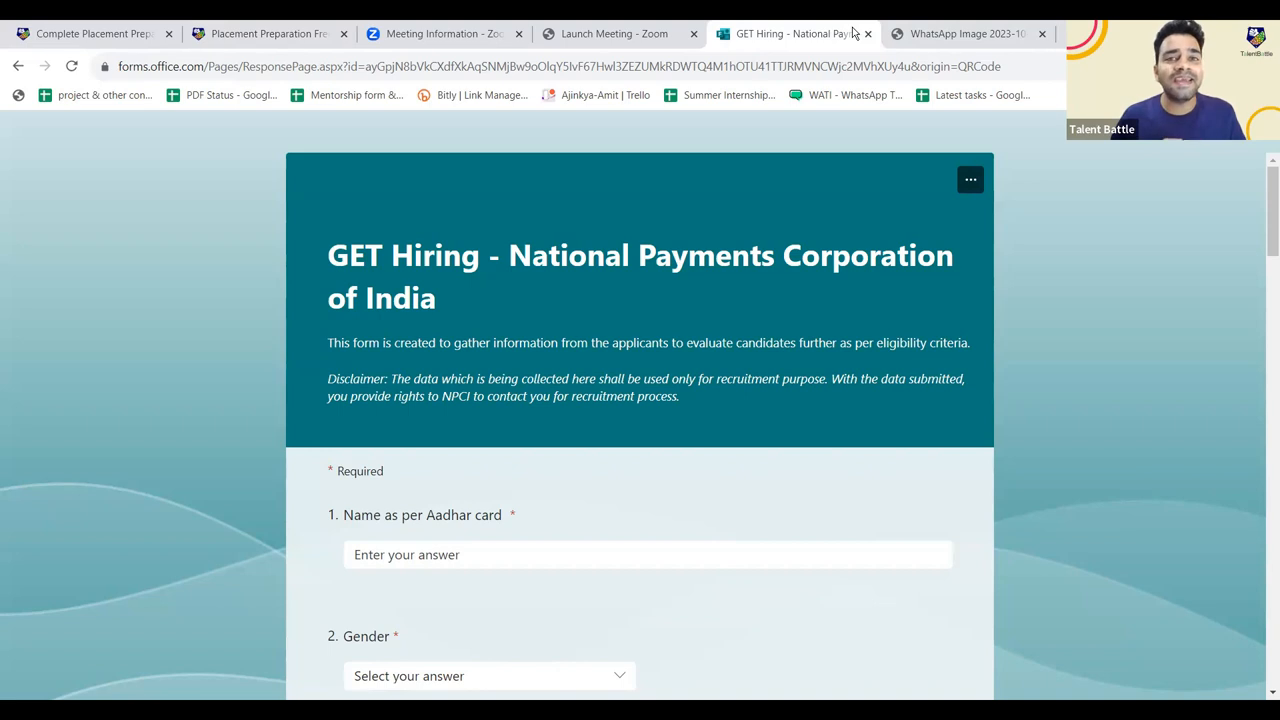
left_click(960, 33)
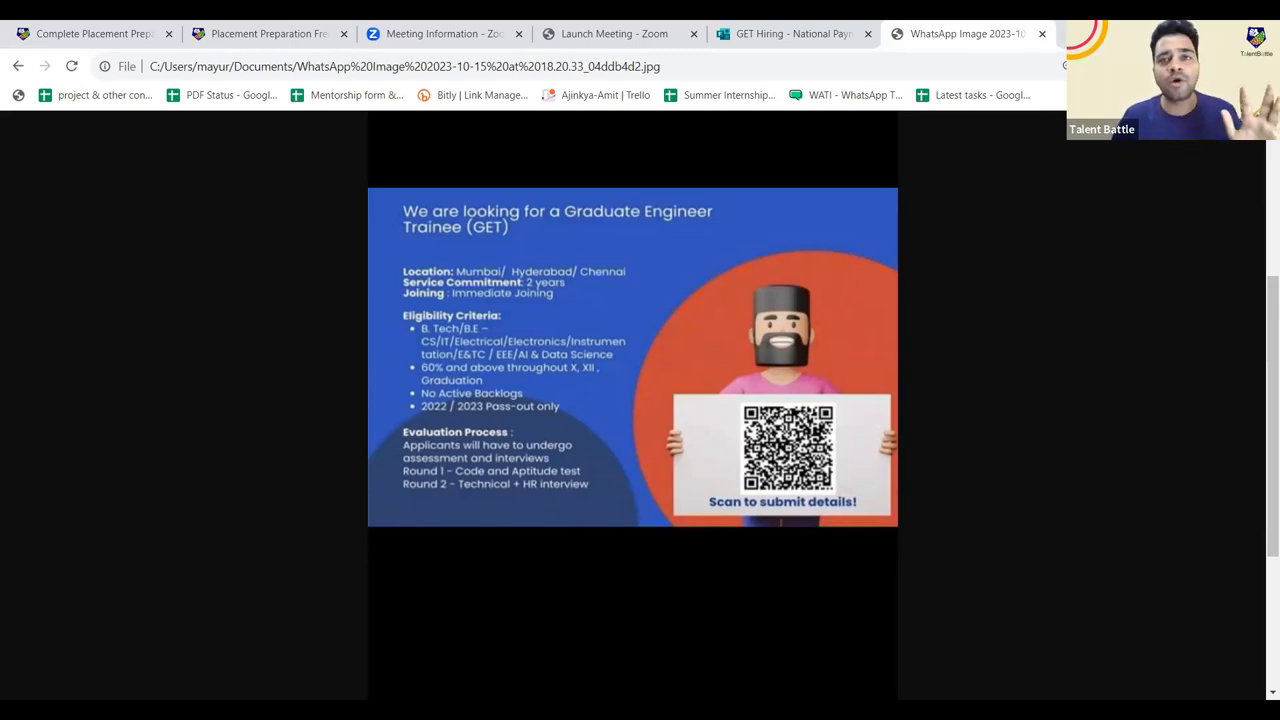
Step: Review the form's Date of Birth, Institute Name and BE/B.Tech Stream questions down to the referral question
left_click(800, 33)
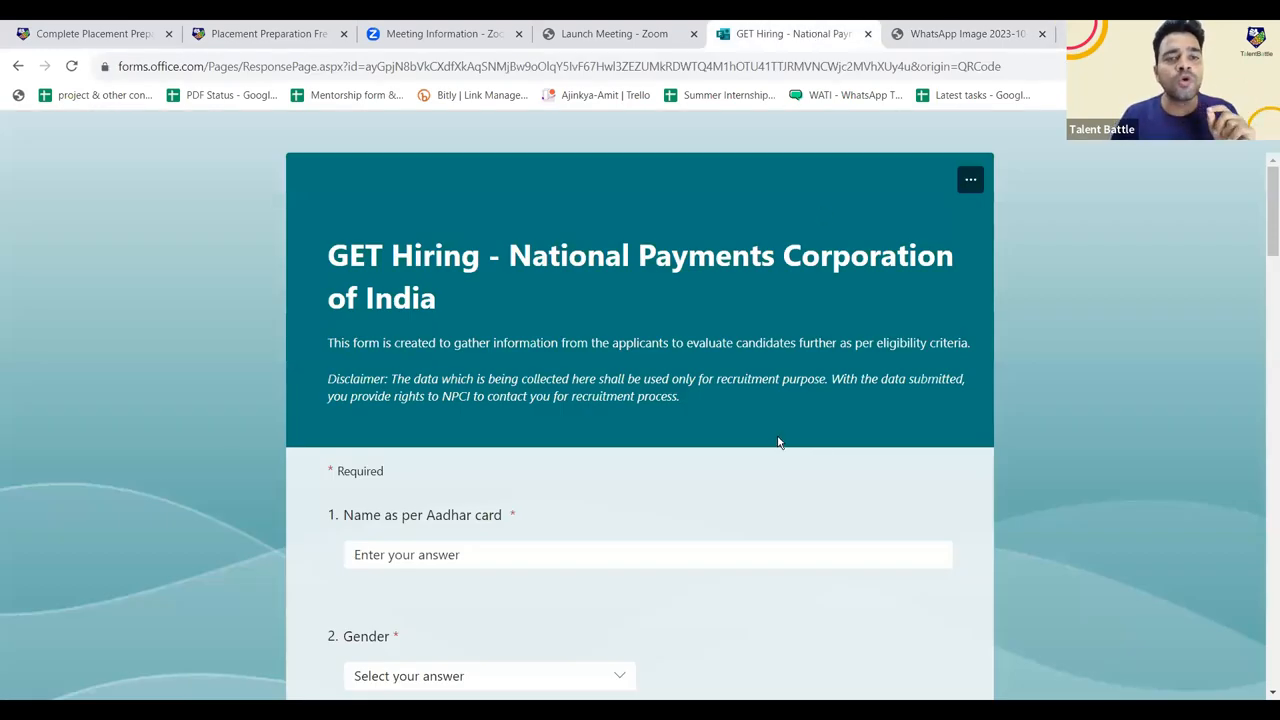
scroll(778, 443, "down", 2)
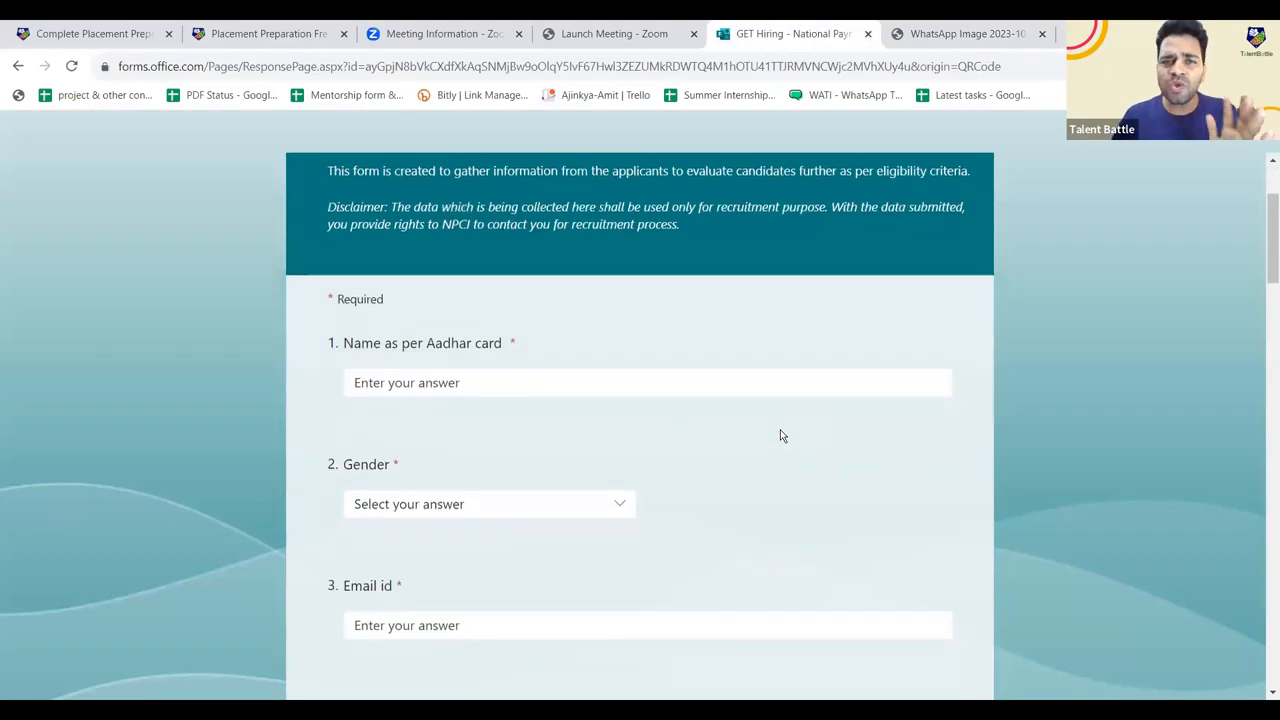
scroll(782, 435, "down", 1)
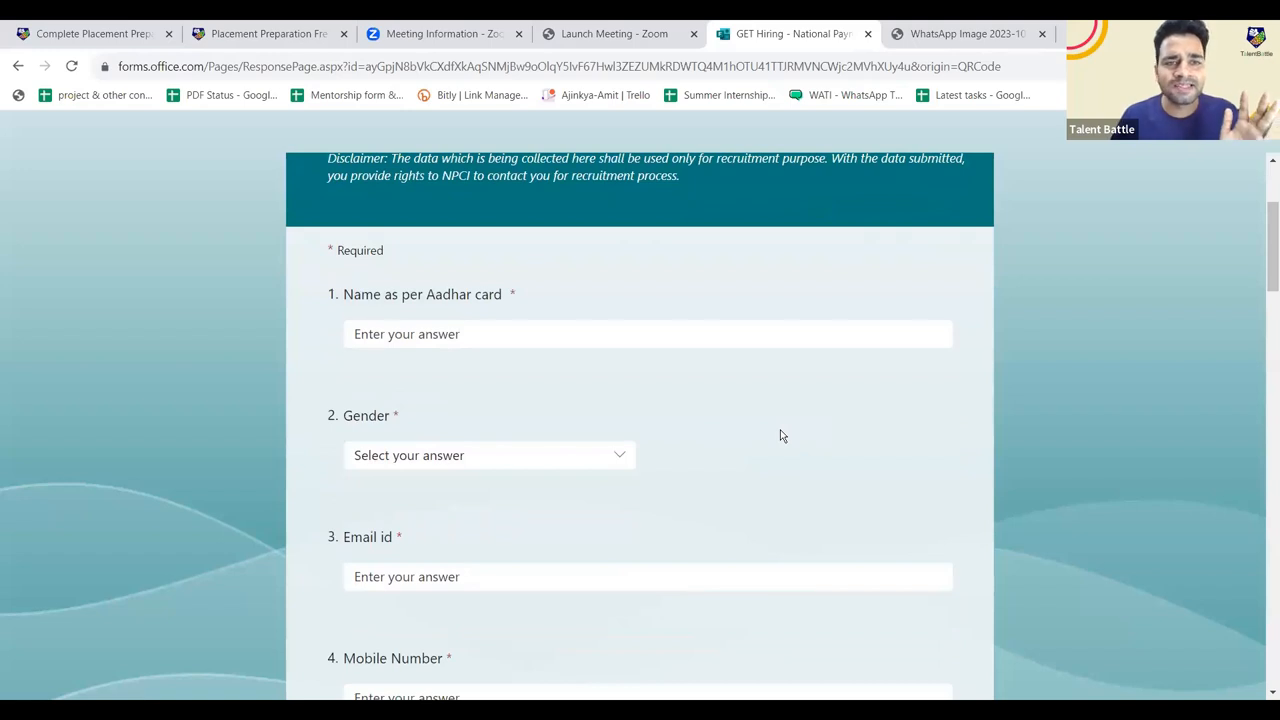
scroll(782, 435, "down", 1)
scroll(782, 435, "down", 2)
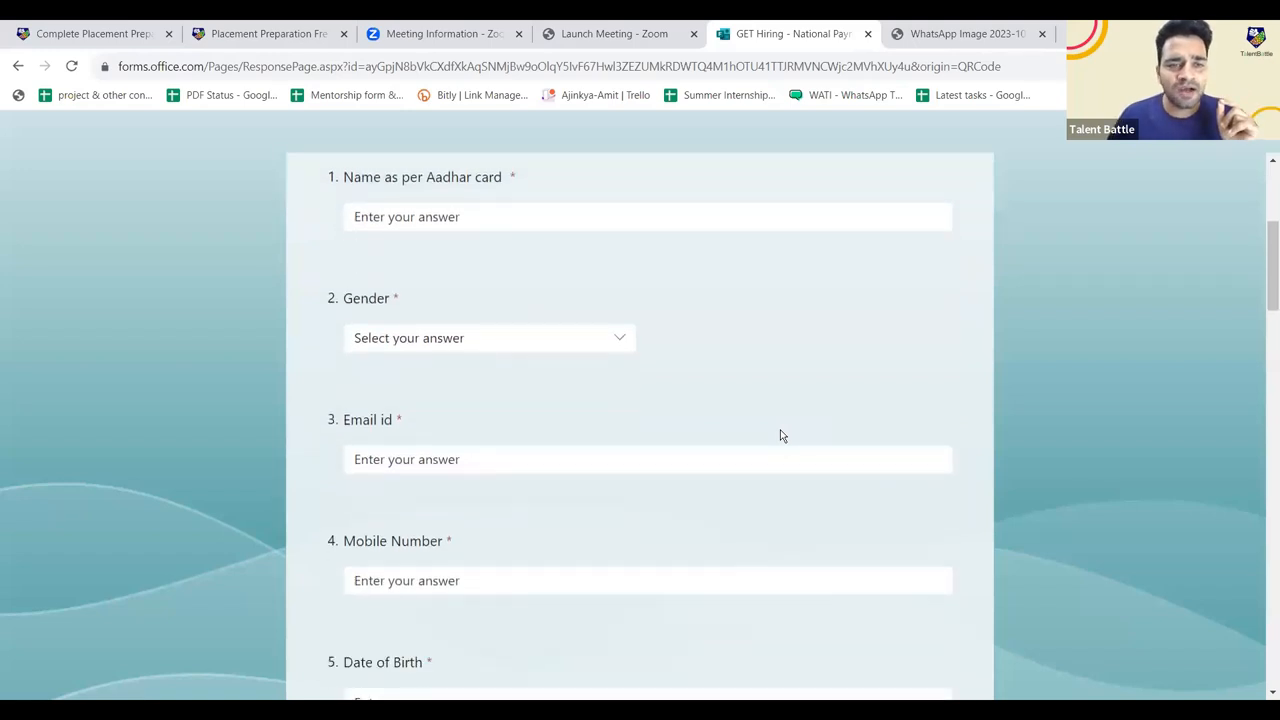
scroll(782, 435, "down", 1)
scroll(782, 435, "down", 2)
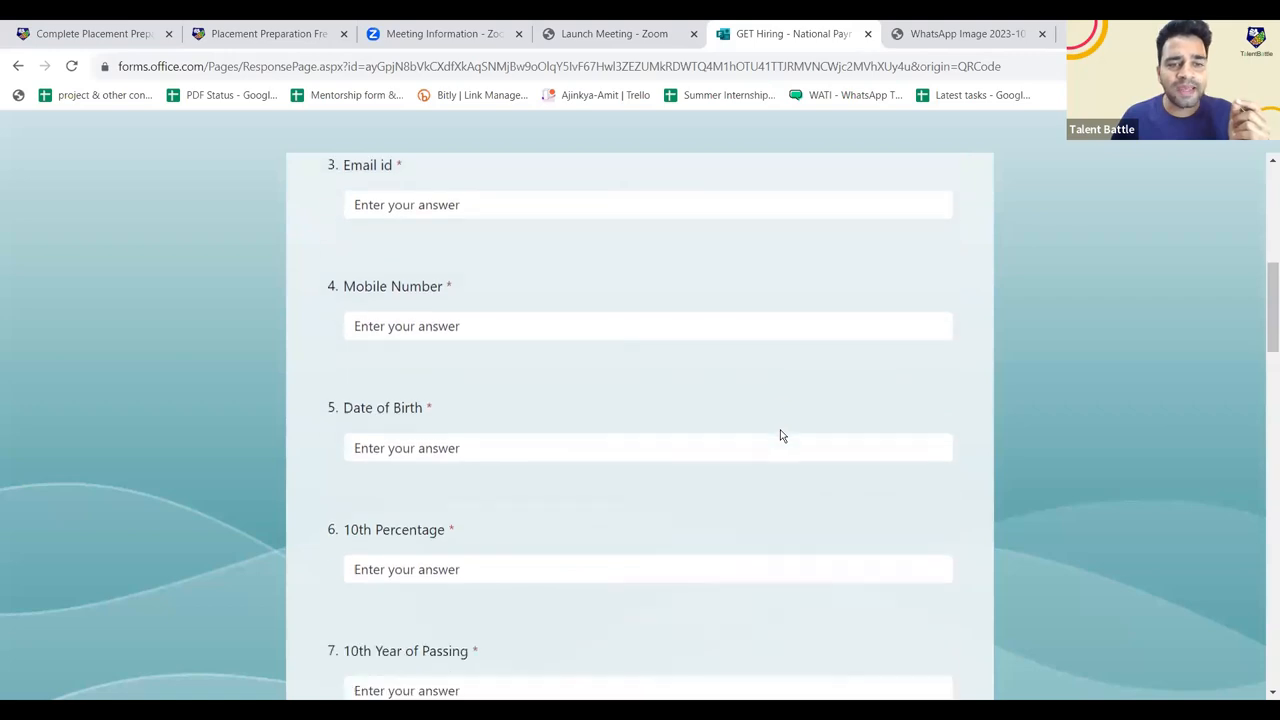
left_click(782, 425)
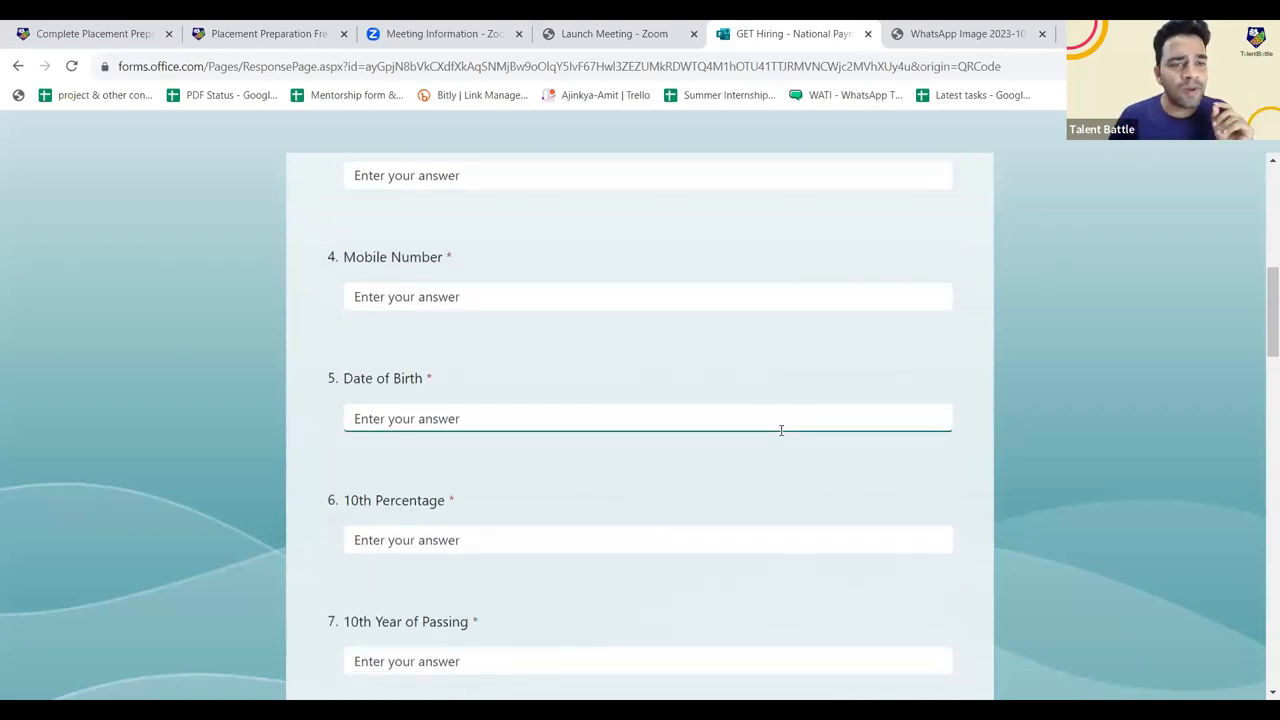
scroll(782, 430, "down", 1)
scroll(782, 430, "down", 2)
scroll(782, 430, "down", 1)
scroll(781, 430, "down", 1)
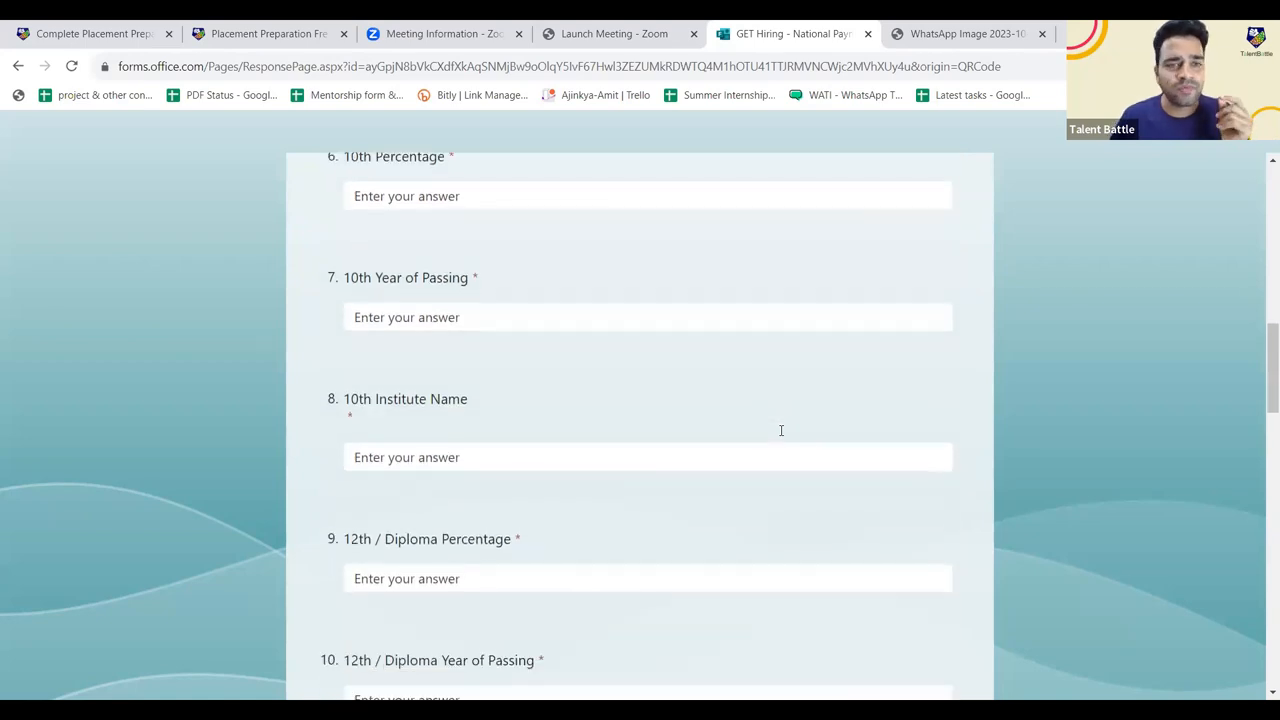
scroll(781, 430, "down", 1)
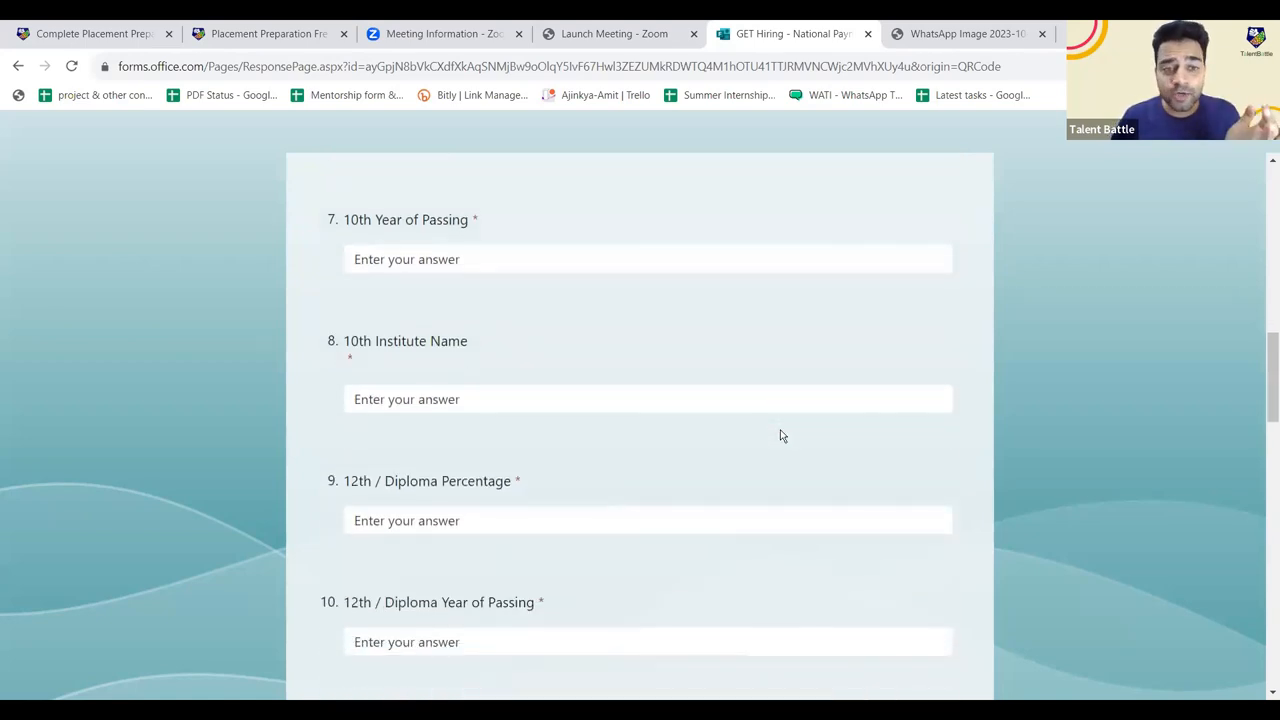
scroll(782, 435, "down", 1)
scroll(782, 435, "down", 2)
scroll(782, 435, "down", 1)
scroll(782, 435, "down", 1)
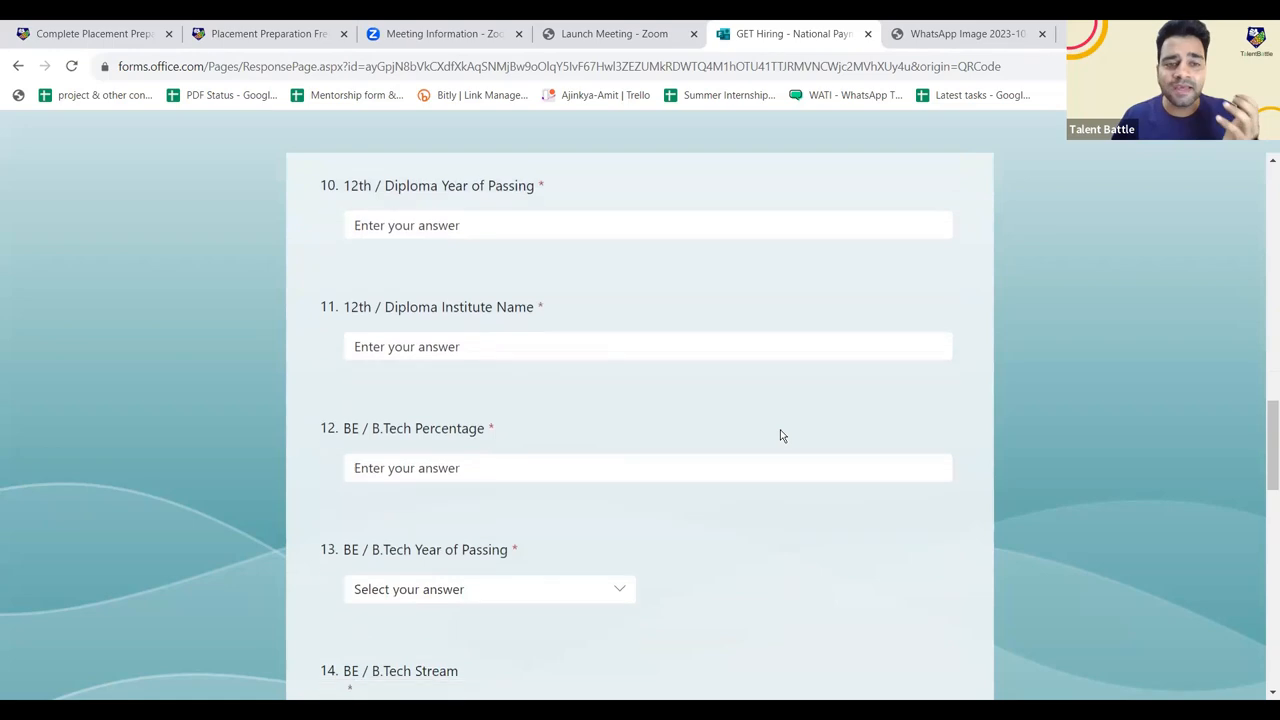
scroll(782, 435, "down", 1)
scroll(782, 435, "down", 1)
scroll(782, 435, "down", 1)
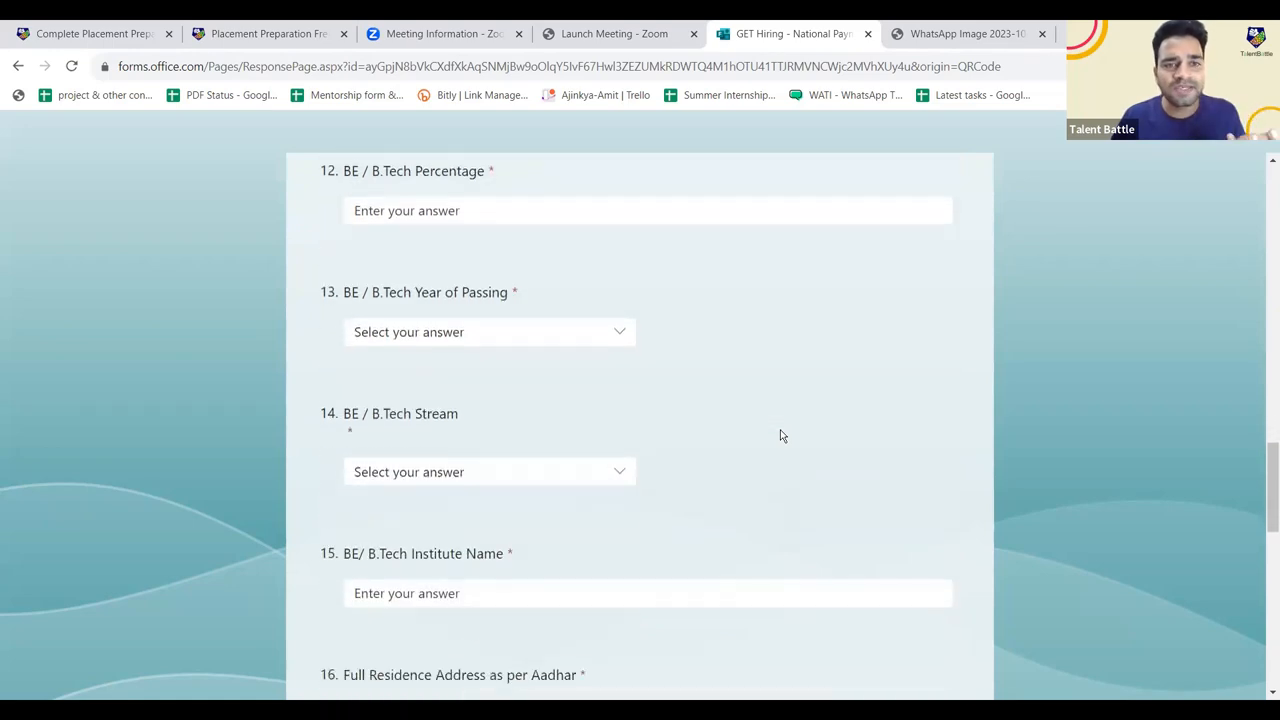
scroll(782, 435, "down", 2)
left_click(660, 431)
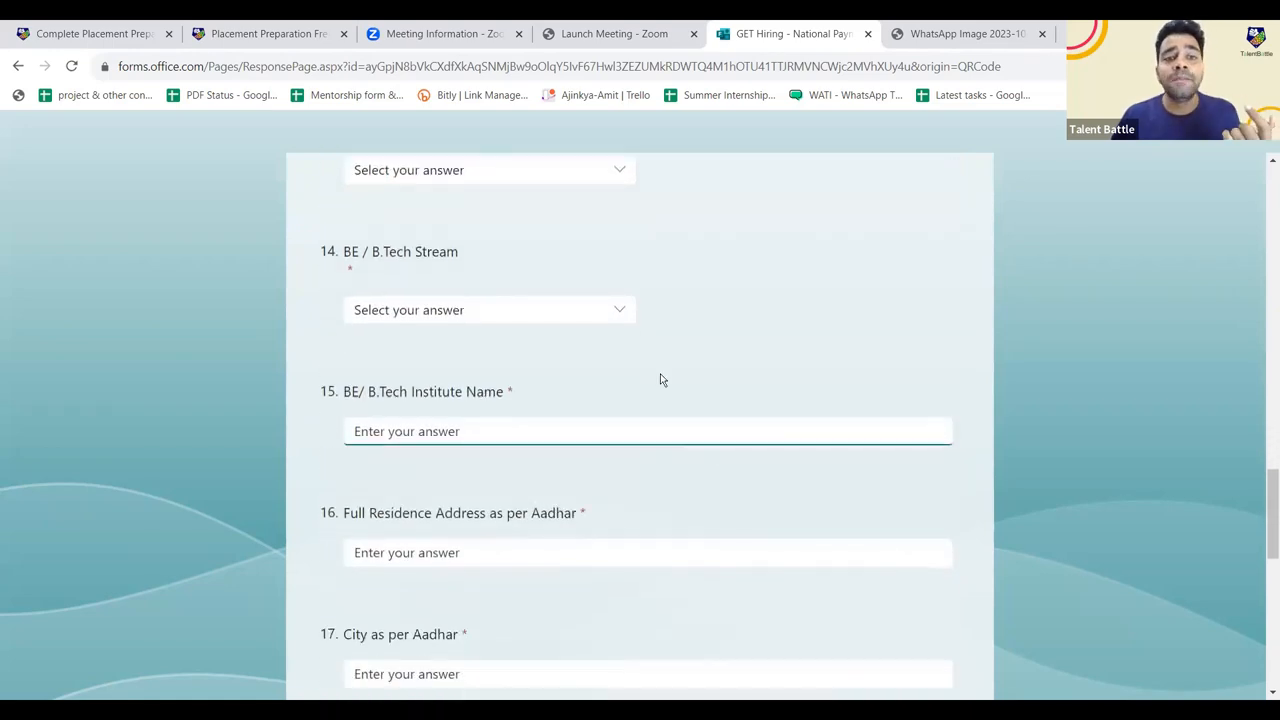
left_click(605, 310)
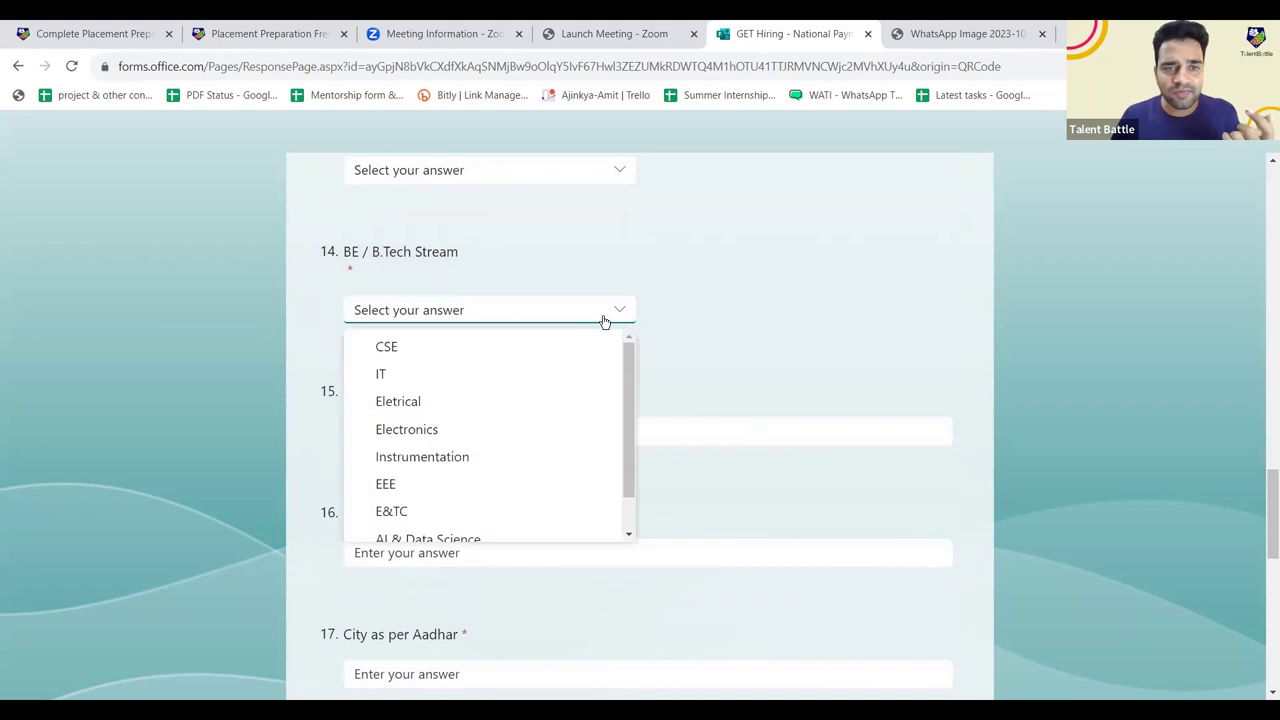
left_click(776, 339)
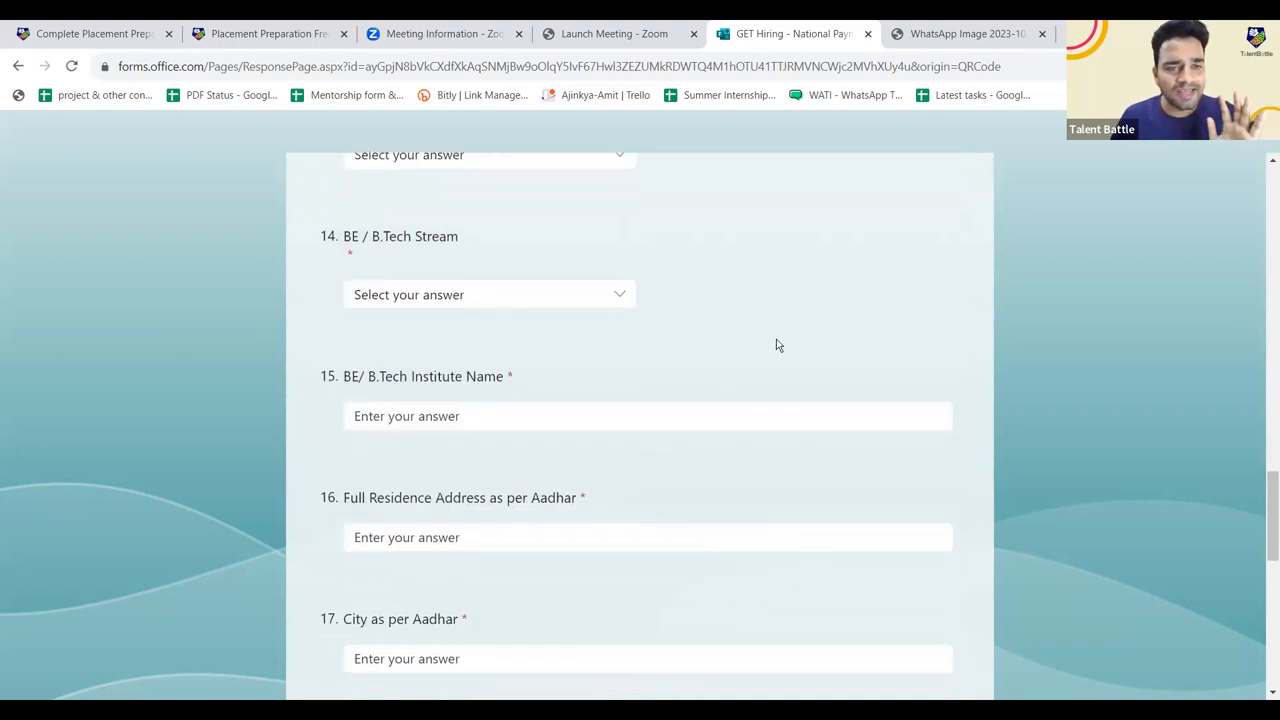
scroll(776, 339, "down", 2)
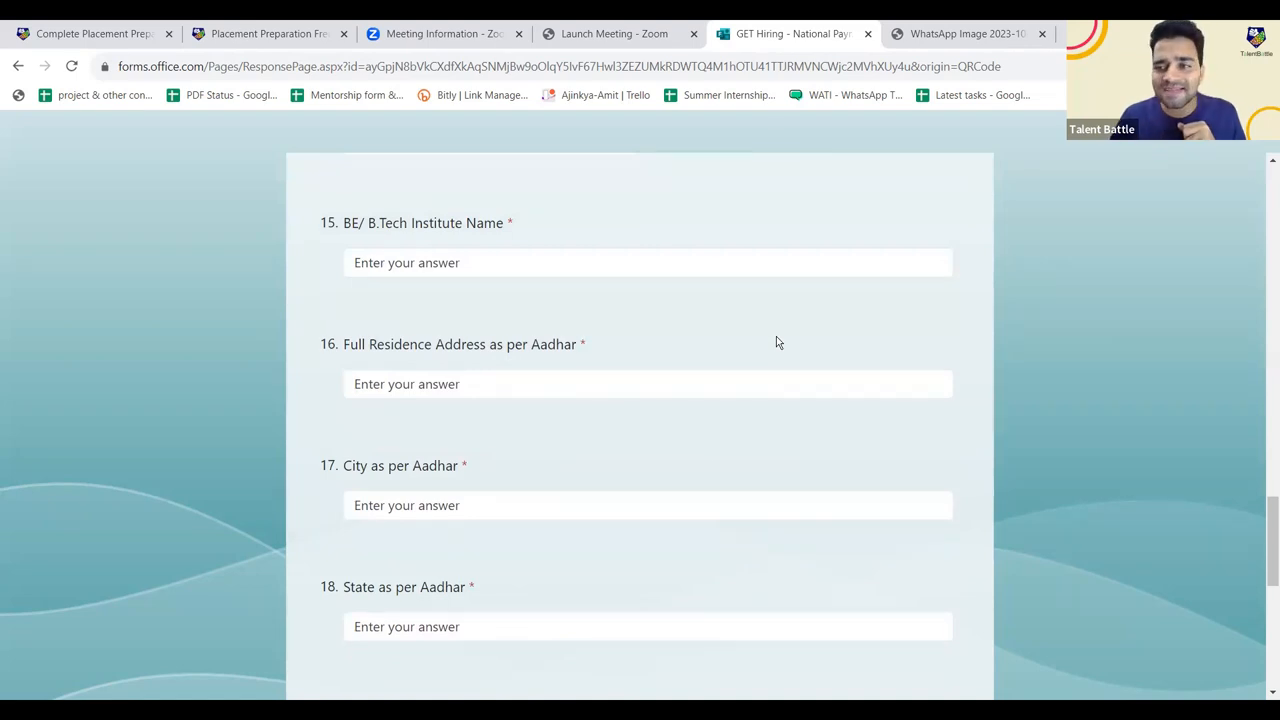
scroll(778, 342, "down", 3)
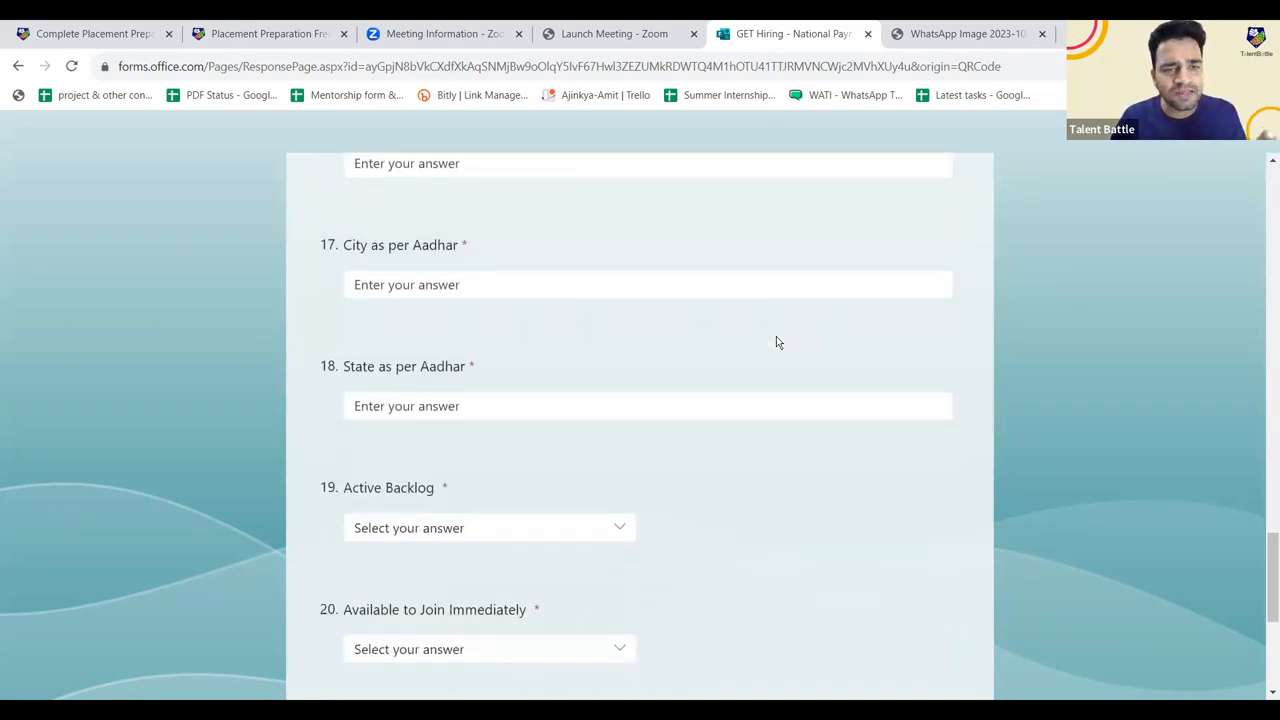
scroll(778, 342, "down", 3)
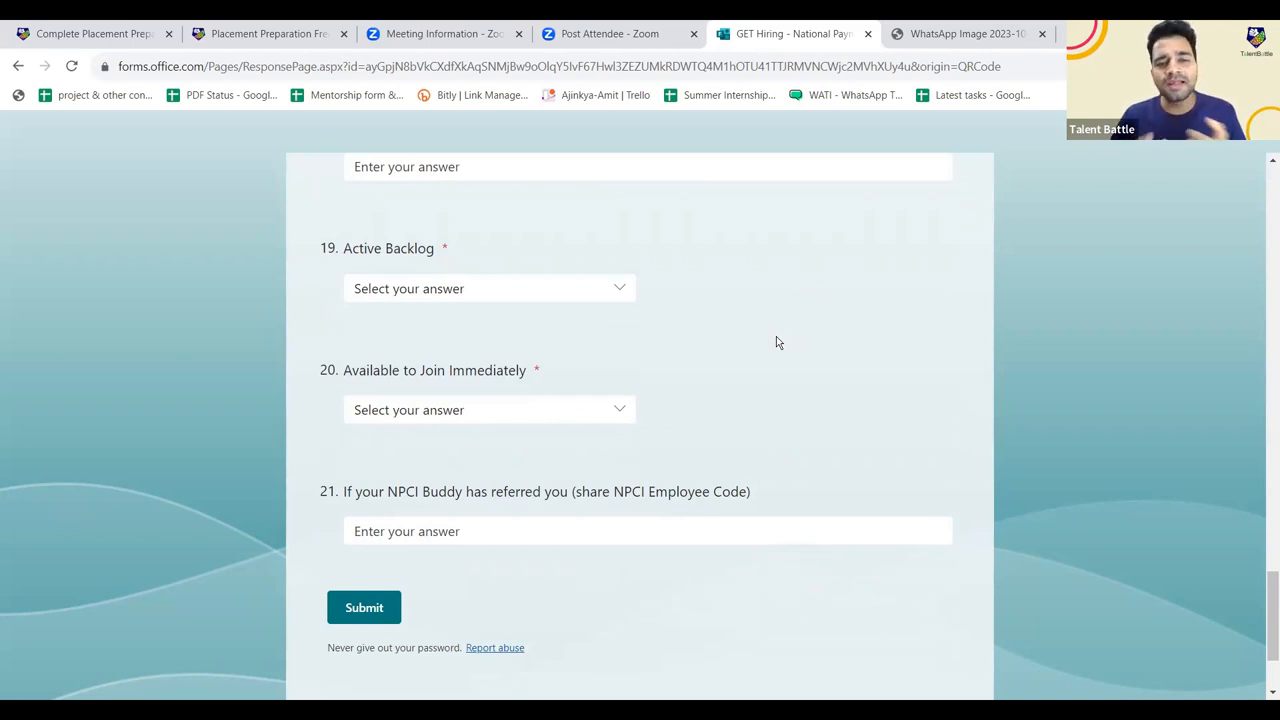
left_click(540, 427)
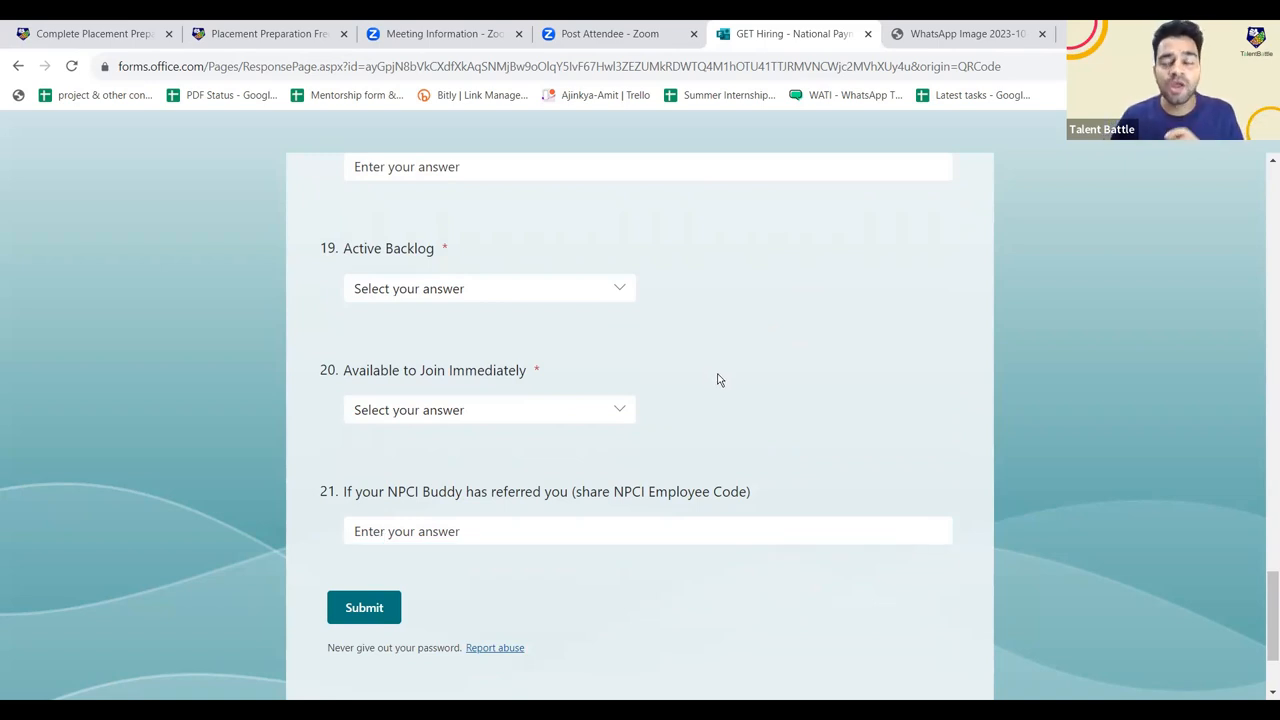
scroll(717, 378, "up", 15)
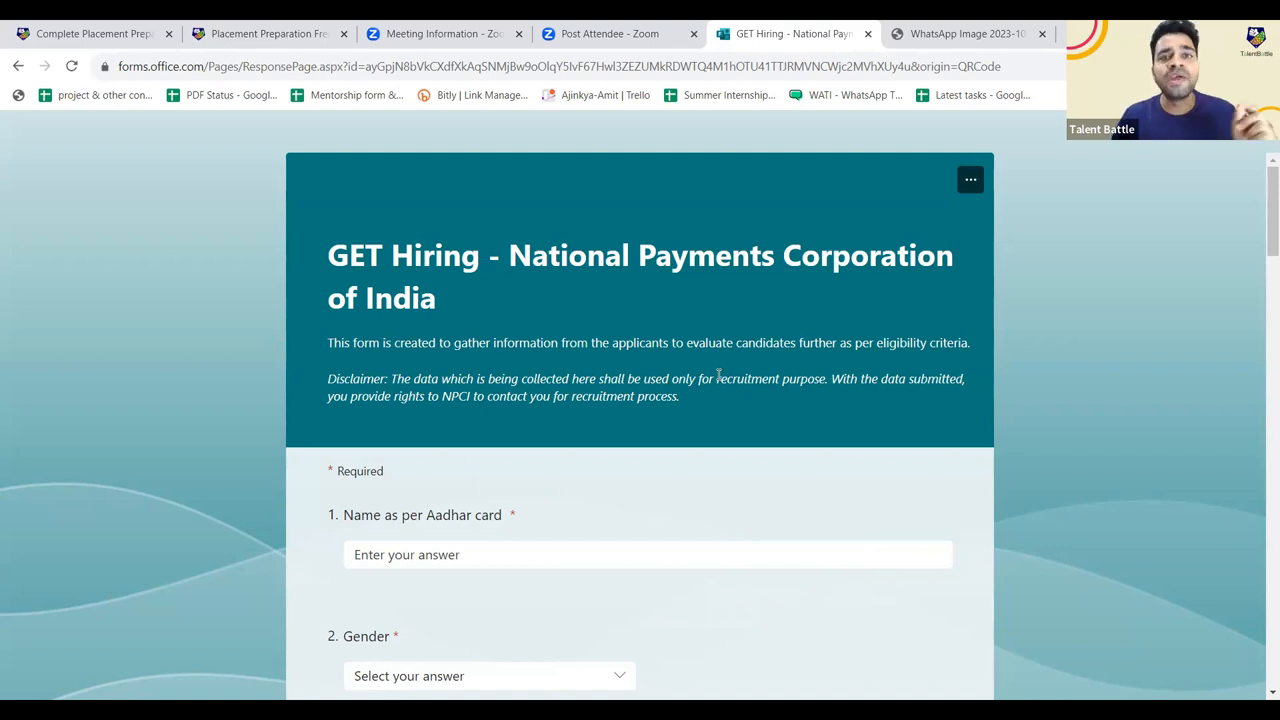
Step: Switch back to the Talent Battle free placement preparation webinar page
left_click(285, 33)
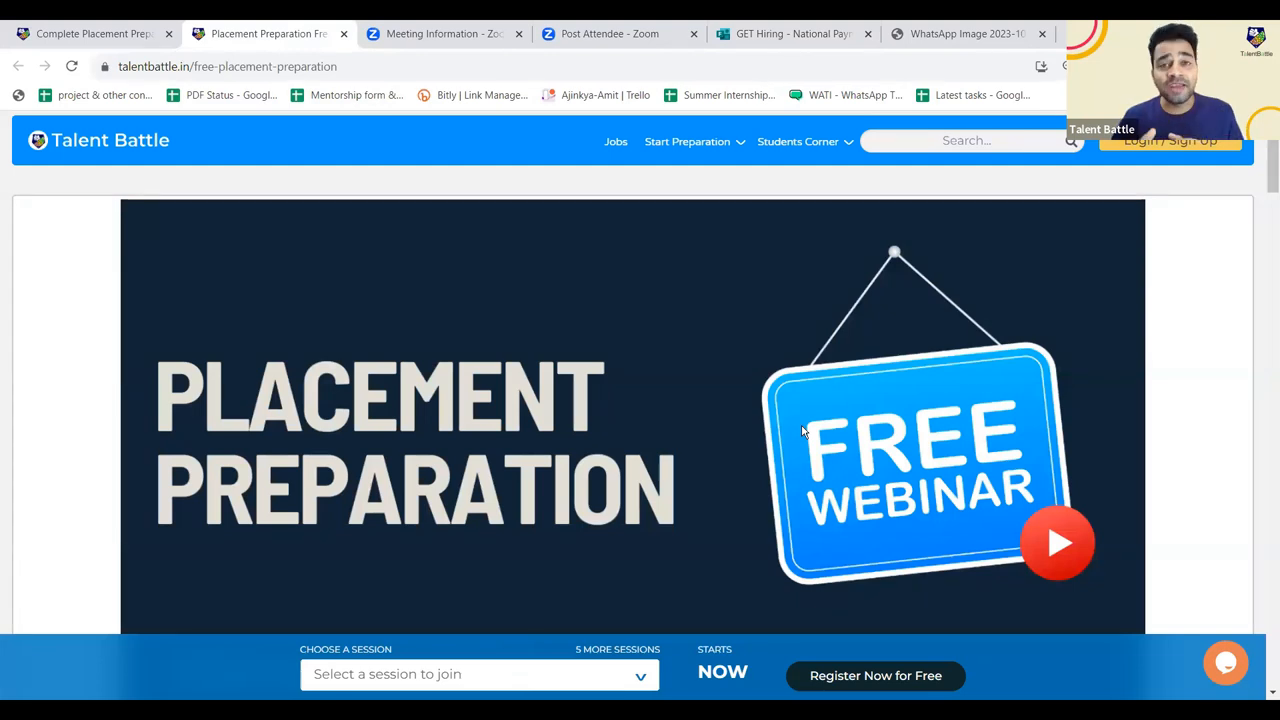